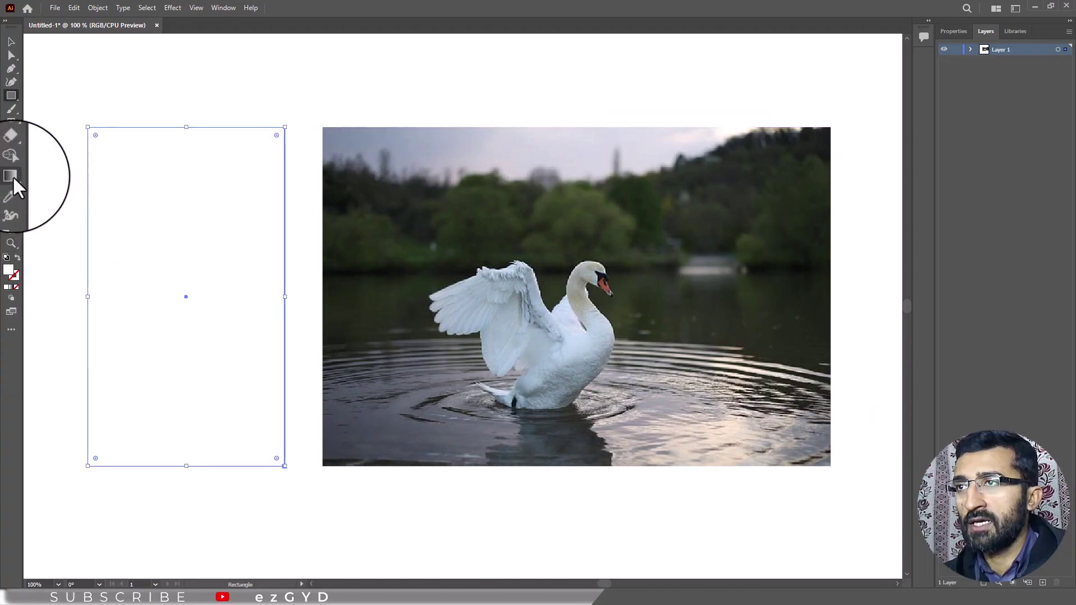
# - Fill the rectangle with a white-to-black linear gradient at a -90° angle
pyautogui.doubleClick(12, 176)
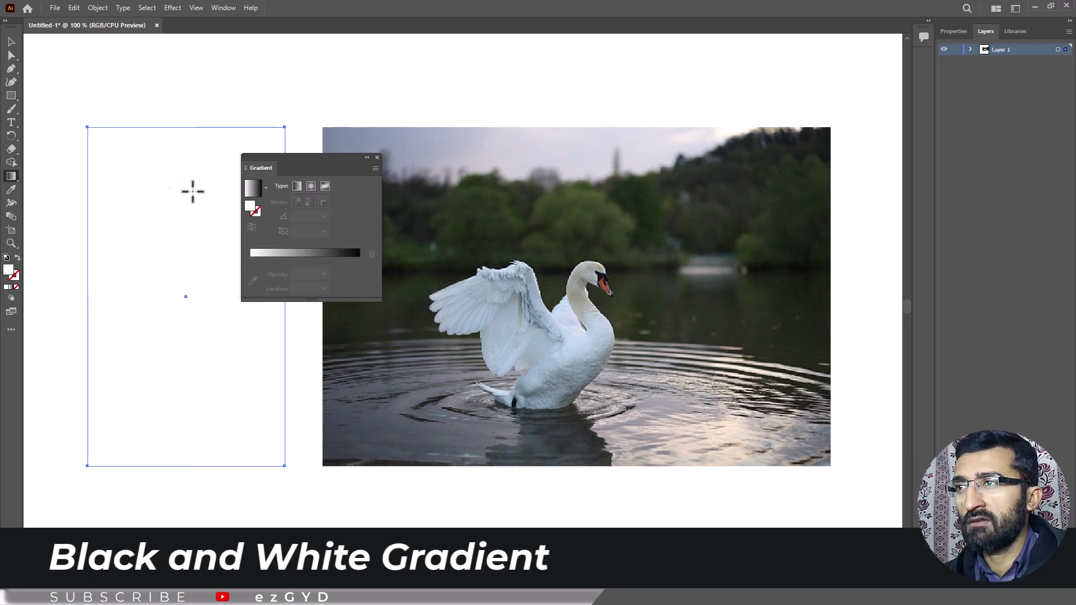
pyautogui.click(253, 191)
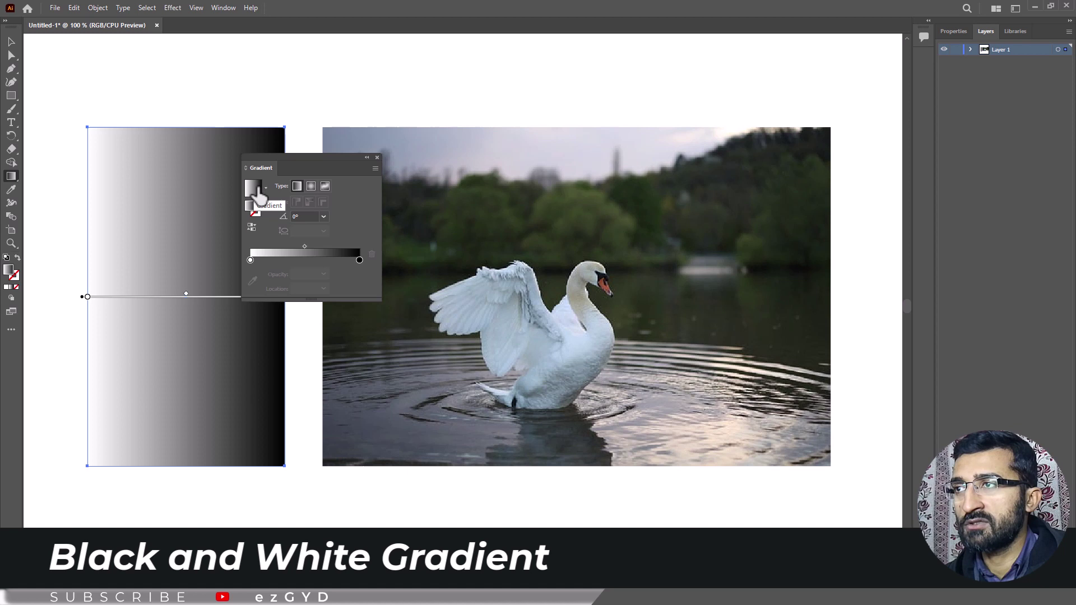
pyautogui.click(323, 217)
pyautogui.click(337, 382)
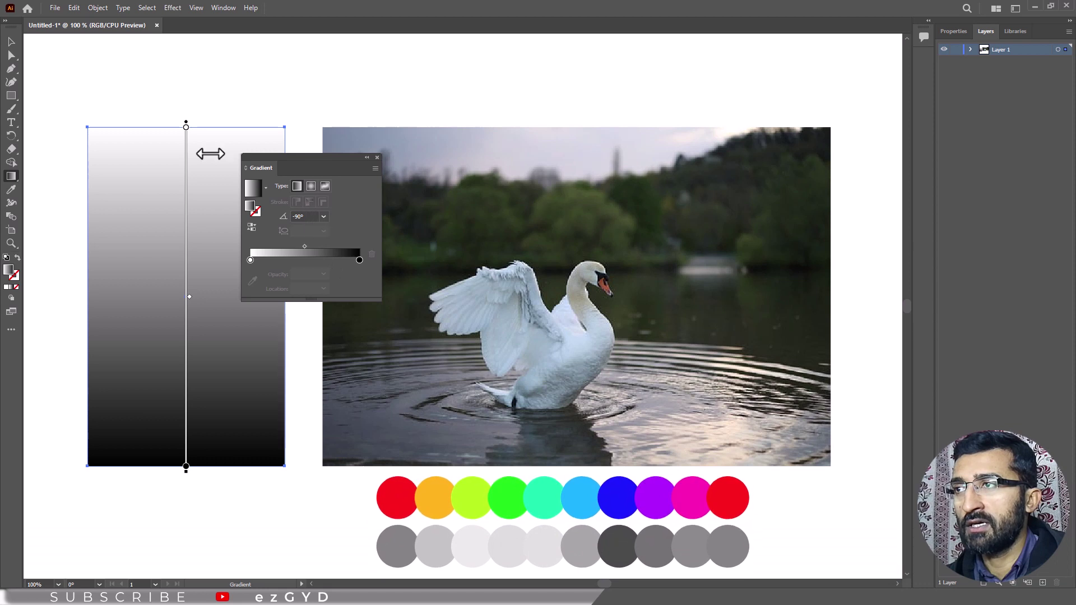
pyautogui.click(376, 158)
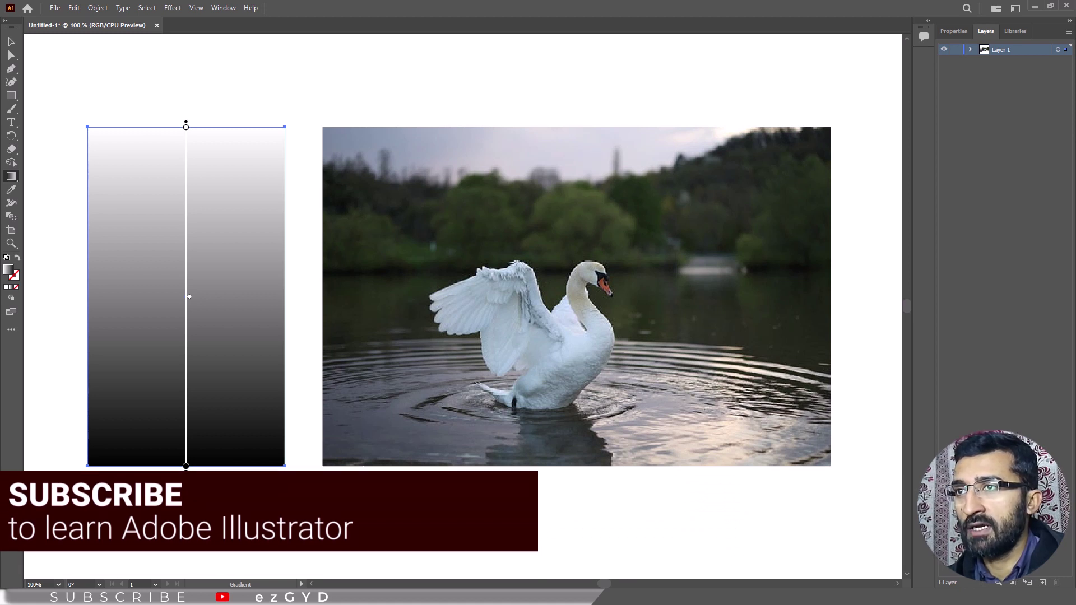
# - Move the gradient rectangle over the swan photo's centre and show the Transparency panel
pyautogui.click(9, 45)
pyautogui.moveTo(155, 233); pyautogui.dragTo(487, 231)
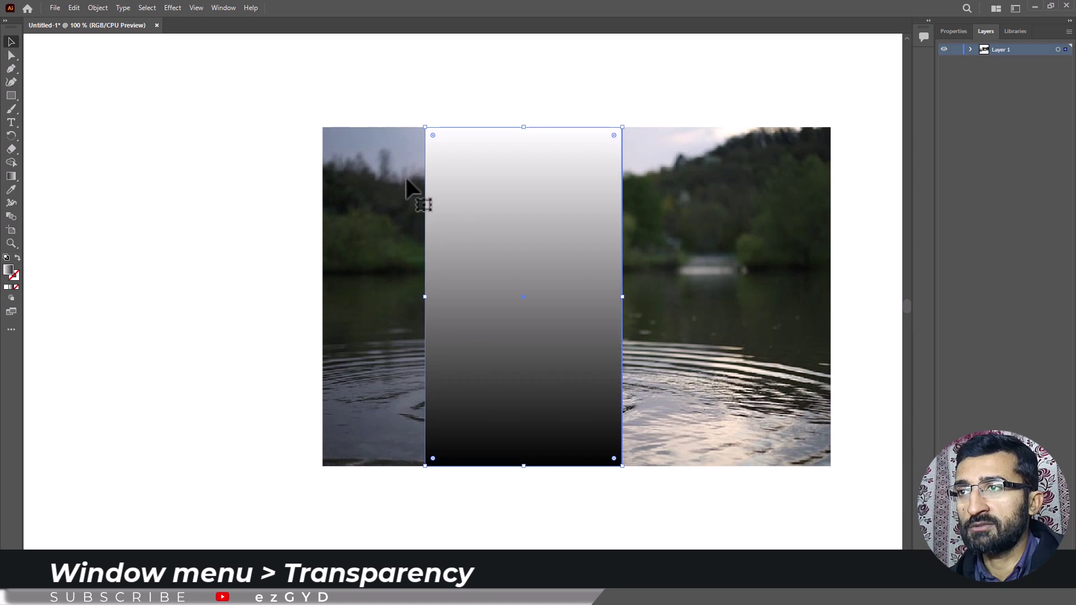
pyautogui.click(215, 73)
pyautogui.click(220, 8)
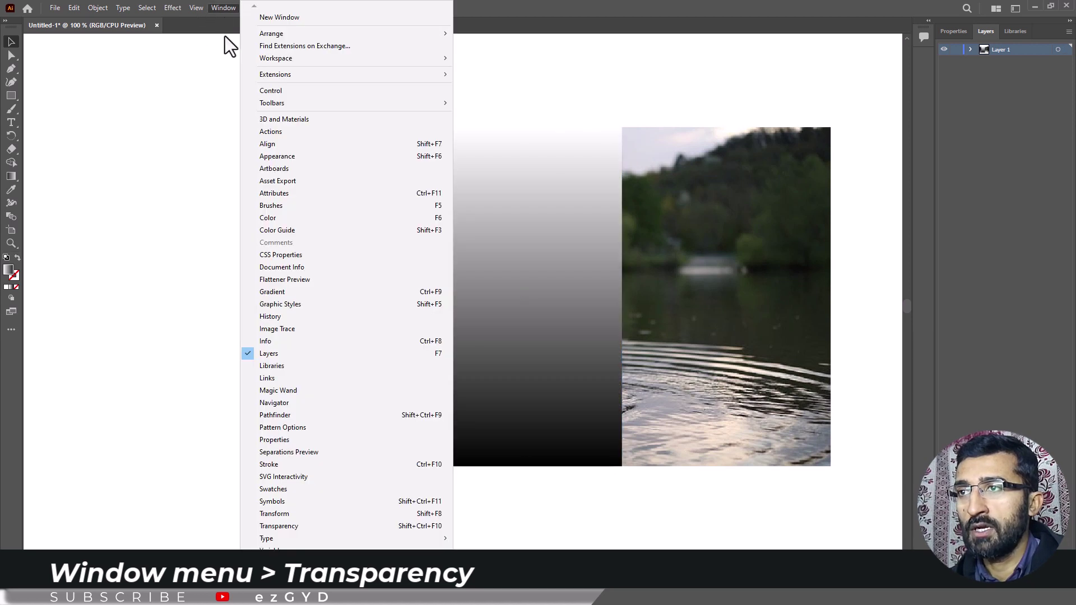
pyautogui.click(298, 526)
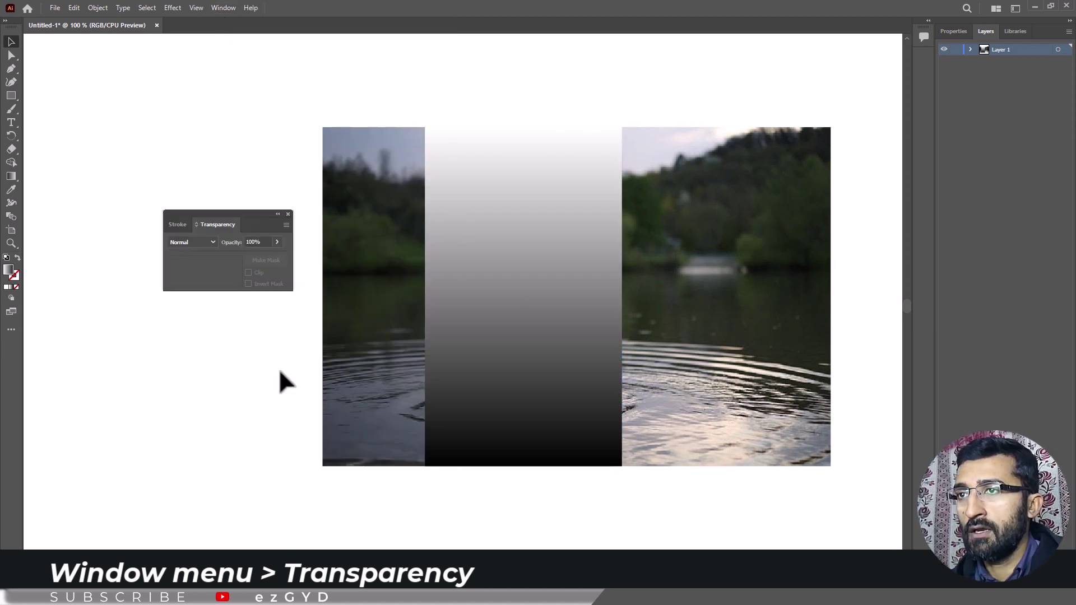
# - Select the swan photo and gradient rectangle together and apply Make Opacity Mask
pyautogui.moveTo(490, 179); pyautogui.dragTo(491, 179)
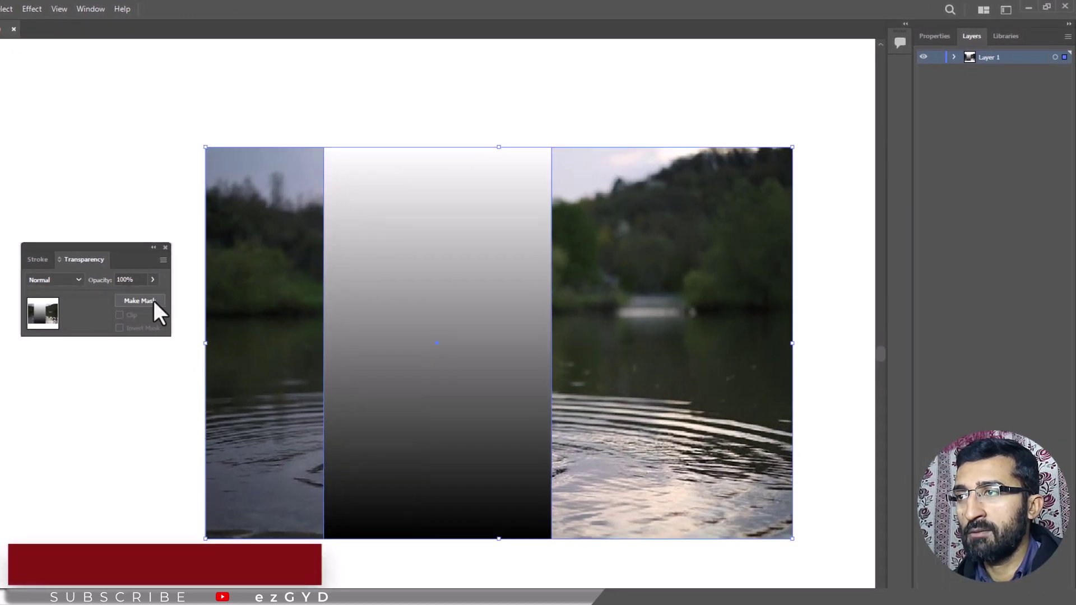
pyautogui.click(162, 260)
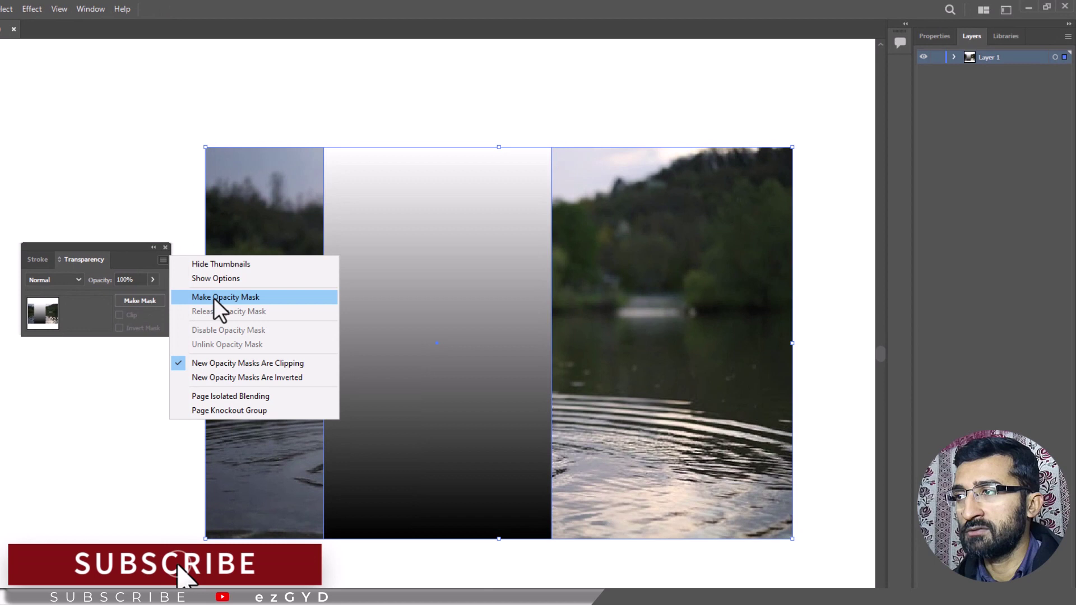
pyautogui.click(214, 297)
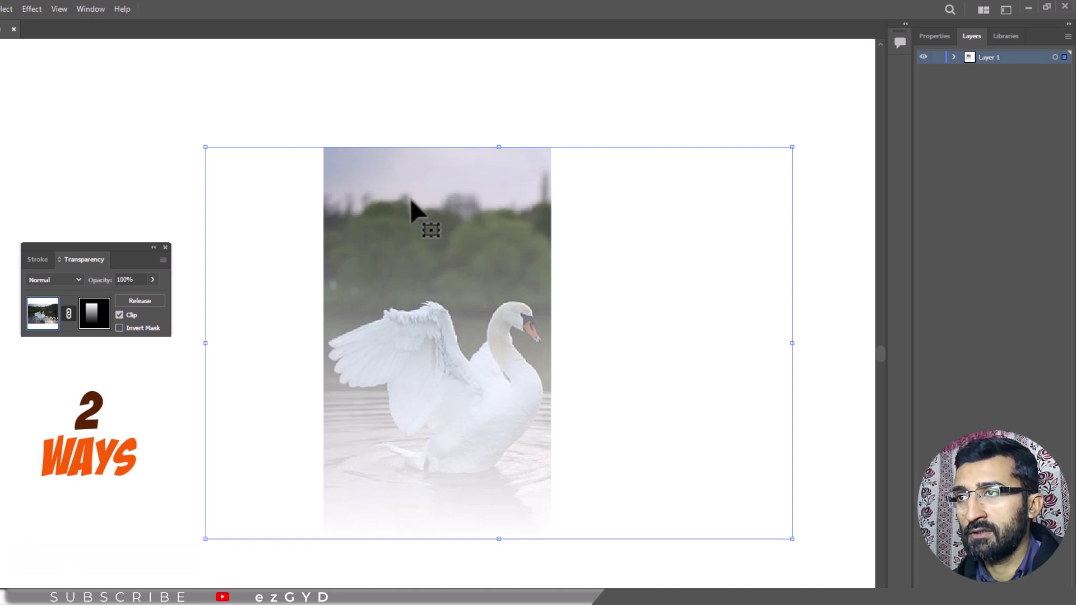
# - Reselect the masked swan and enter mask editing, moving the Transparency panel beside the swan
pyautogui.click(390, 121)
pyautogui.click(393, 192)
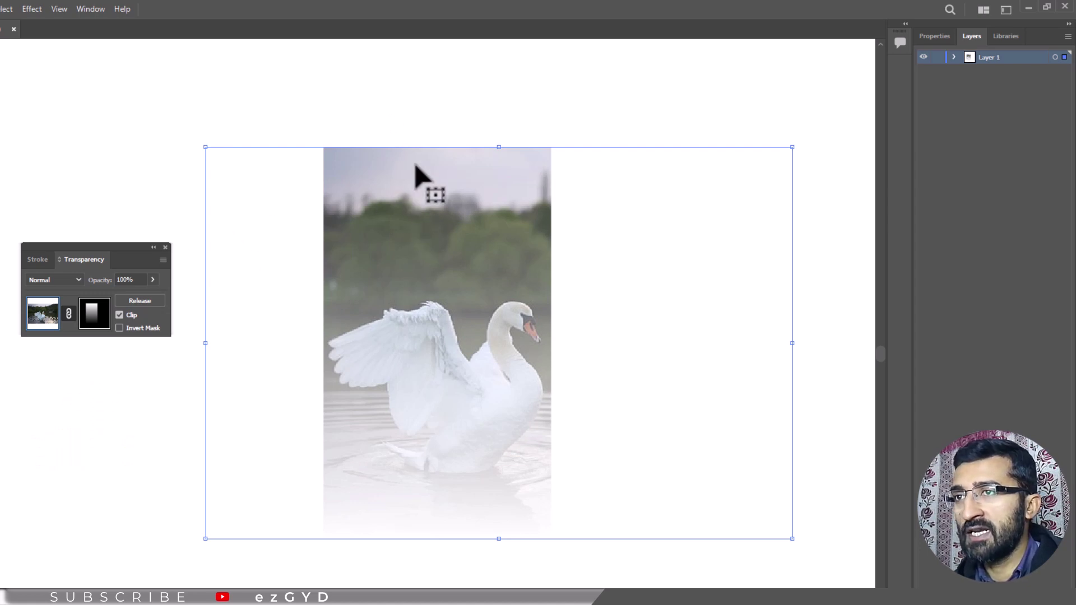
pyautogui.click(94, 314)
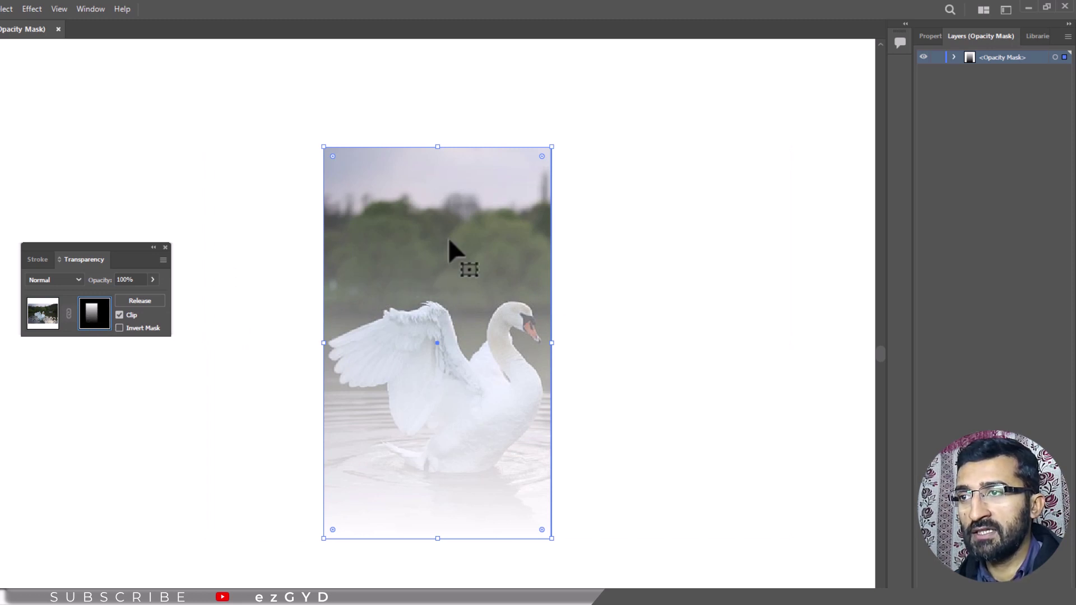
pyautogui.moveTo(93, 257); pyautogui.dragTo(724, 150)
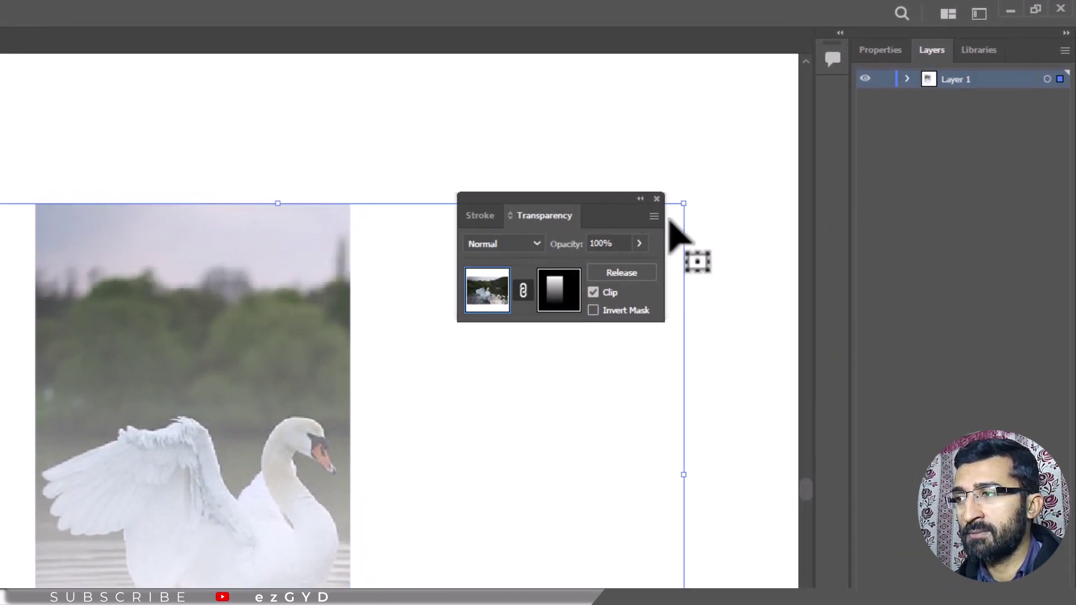
pyautogui.click(555, 292)
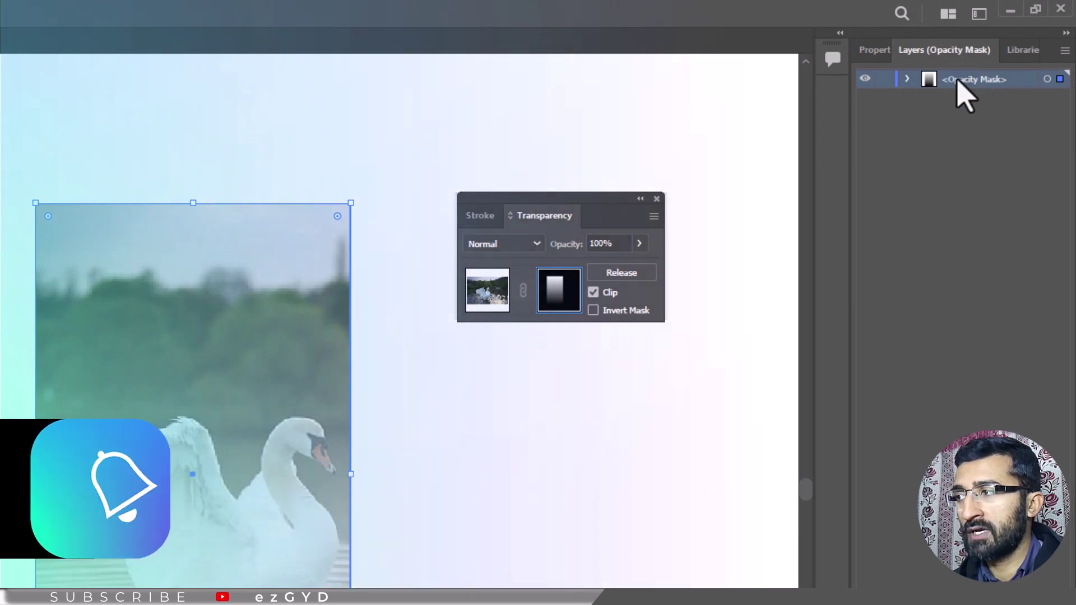
pyautogui.click(496, 287)
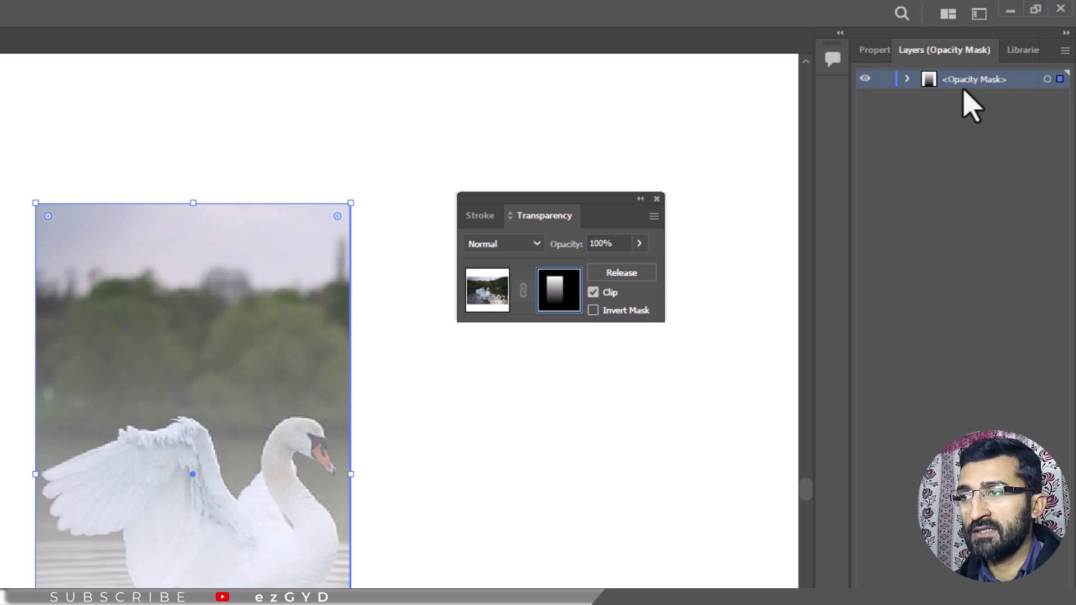
# - Drag the mask gradient's midpoint upward so the fade starts higher
pyautogui.click(873, 51)
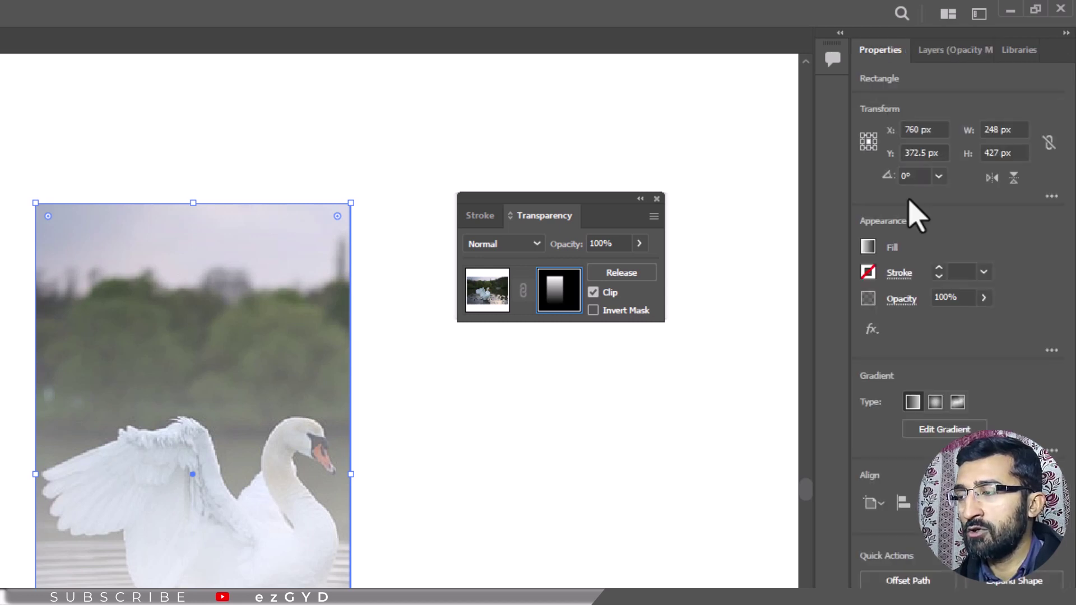
pyautogui.click(945, 430)
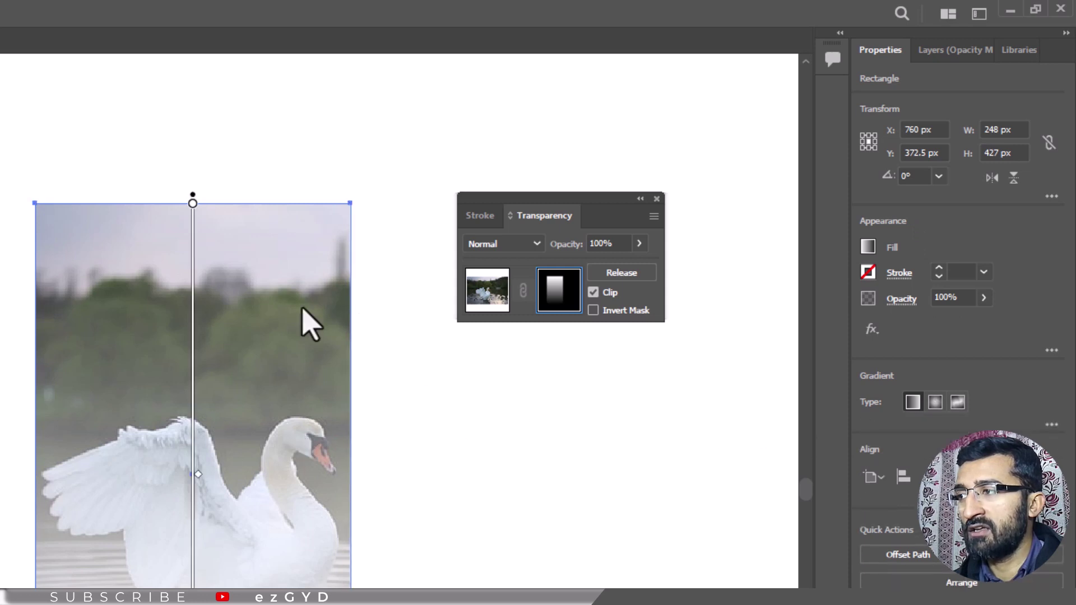
pyautogui.moveTo(199, 474); pyautogui.dragTo(198, 366)
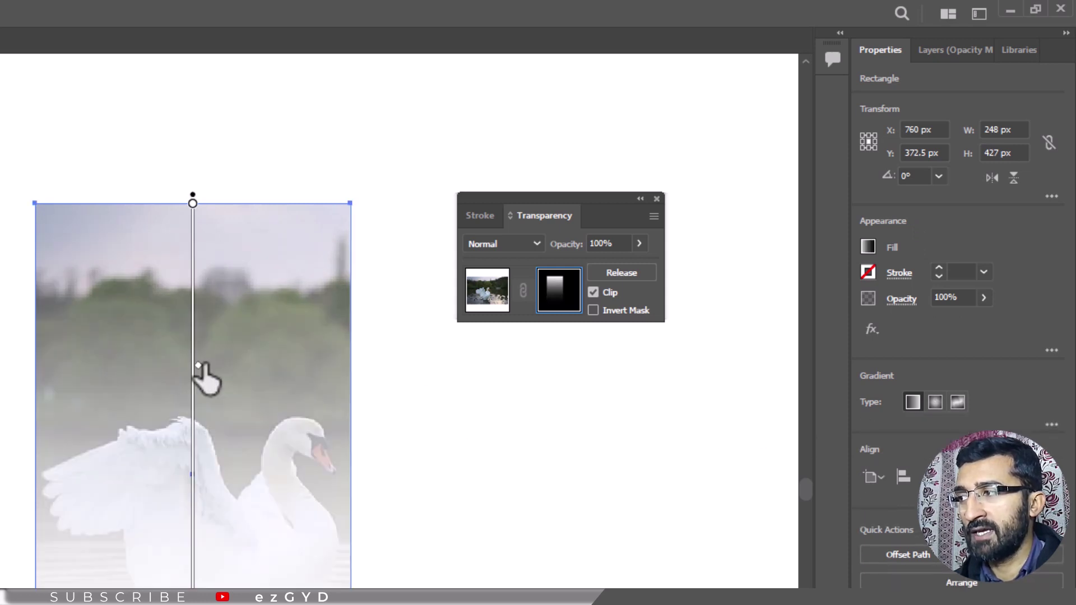
# - Draw a new gradient rectangle in the mask and move the first Rectangle below it in Layers
pyautogui.press('m')
pyautogui.moveTo(296, 173)
pyautogui.mouseDown()
pyautogui.moveTo(399, 599)
pyautogui.moveTo(419, 601)
pyautogui.mouseUp()
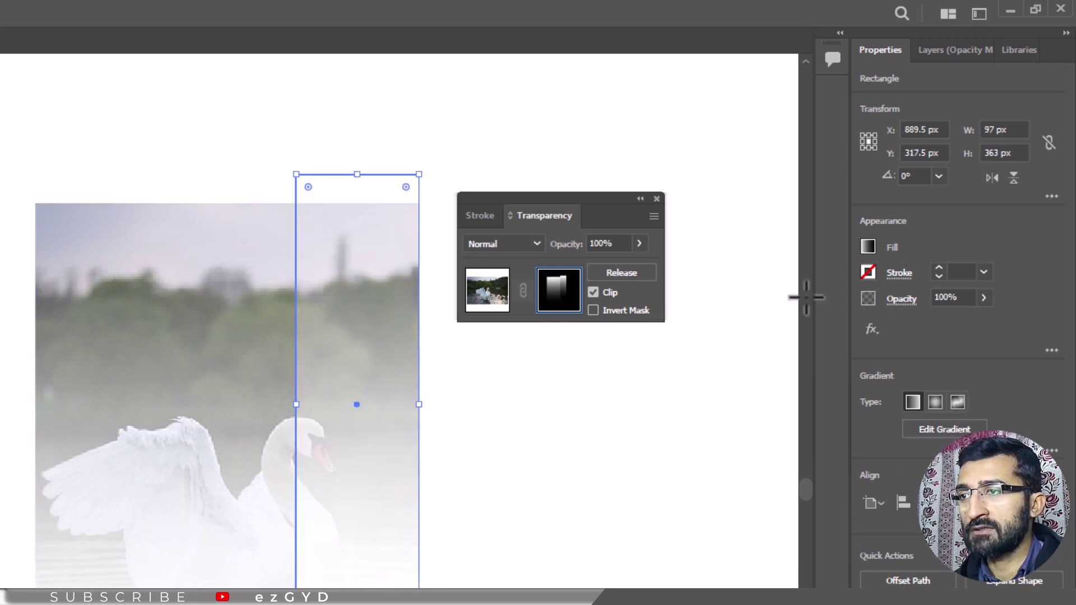
pyautogui.click(953, 52)
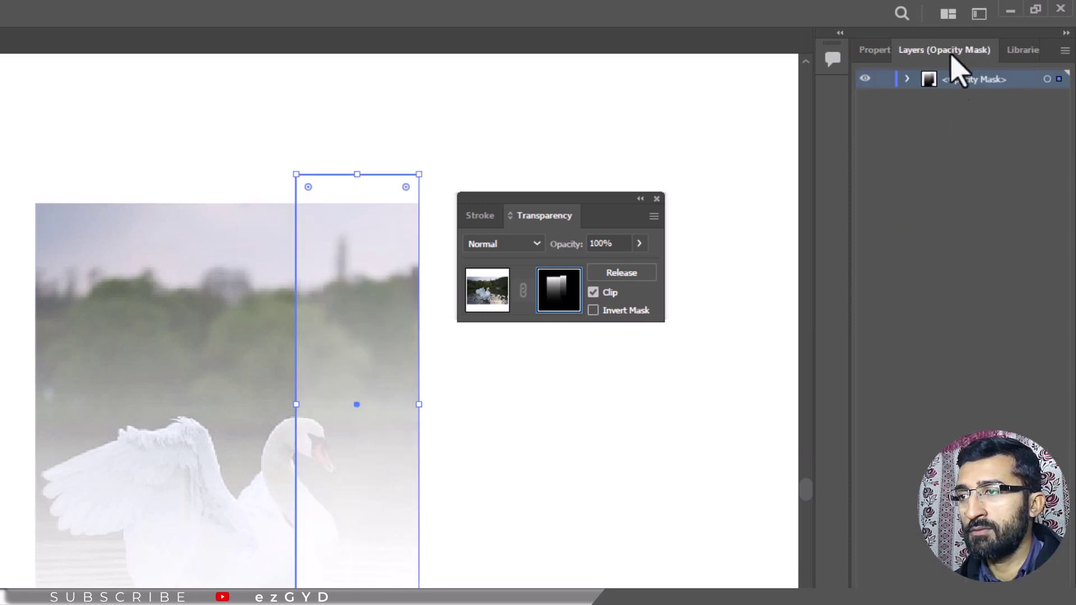
pyautogui.click(907, 79)
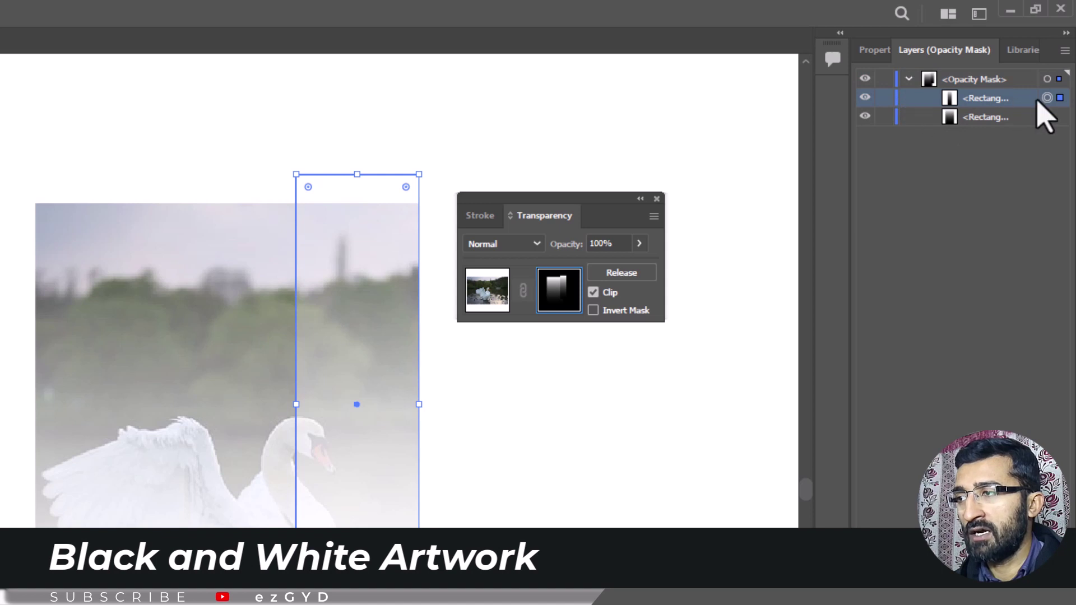
pyautogui.moveTo(1036, 103); pyautogui.dragTo(1018, 121)
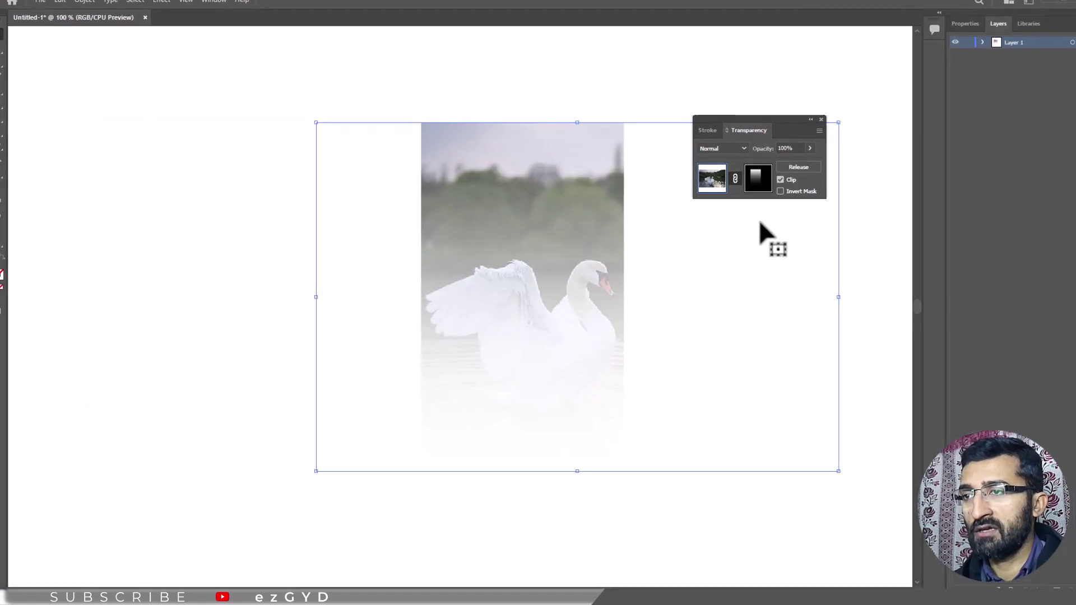
# - Alt-click the mask thumbnail to view the mask alone and select its gradient rectangle
pyautogui.press('alt')
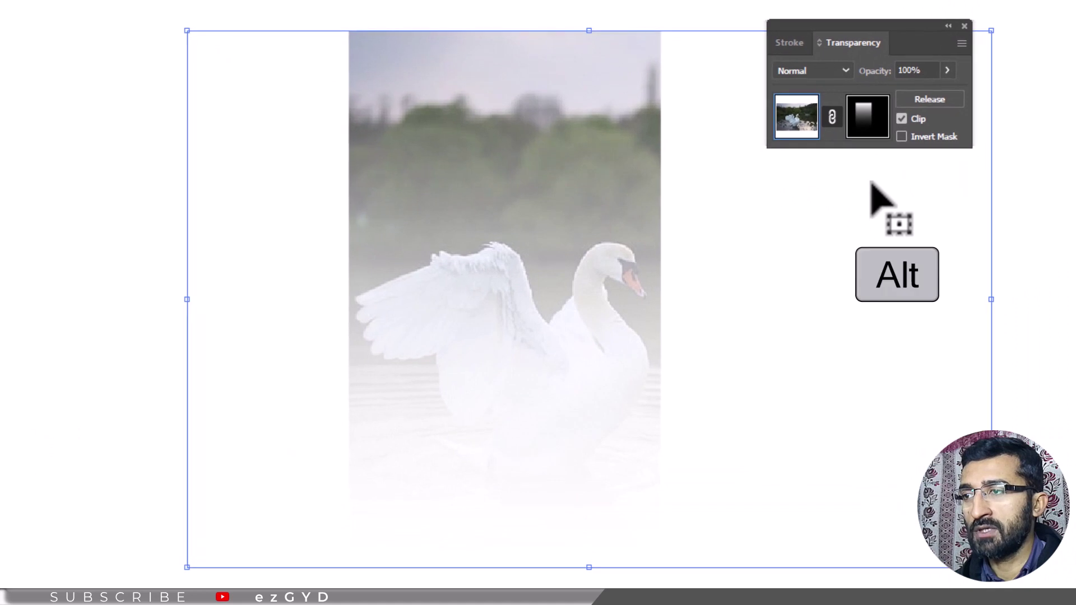
pyautogui.keyDown('alt'); pyautogui.click(867, 125); pyautogui.keyUp('alt')
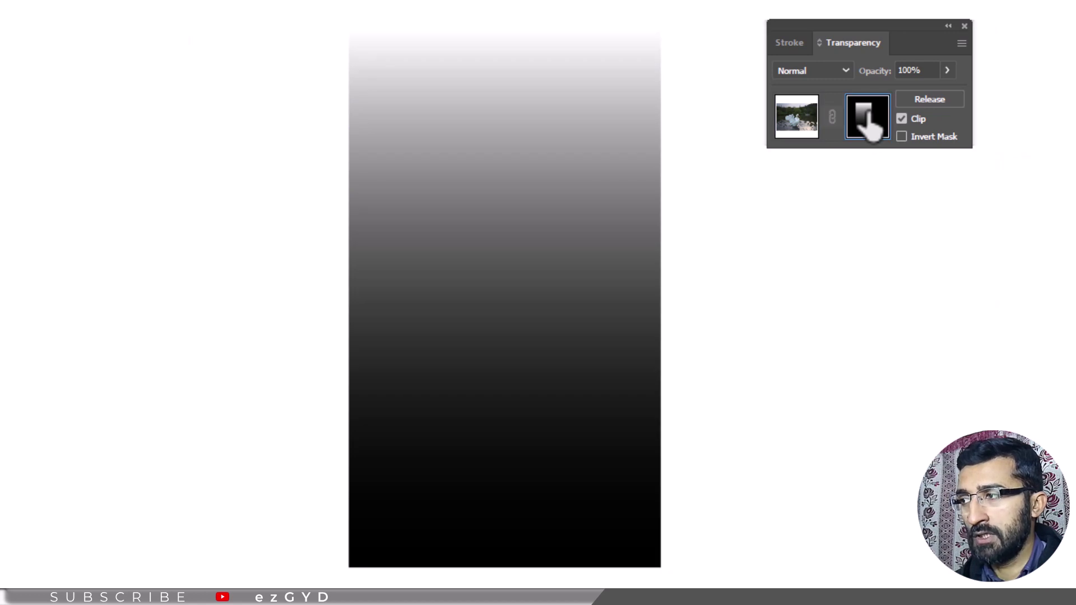
pyautogui.click(604, 162)
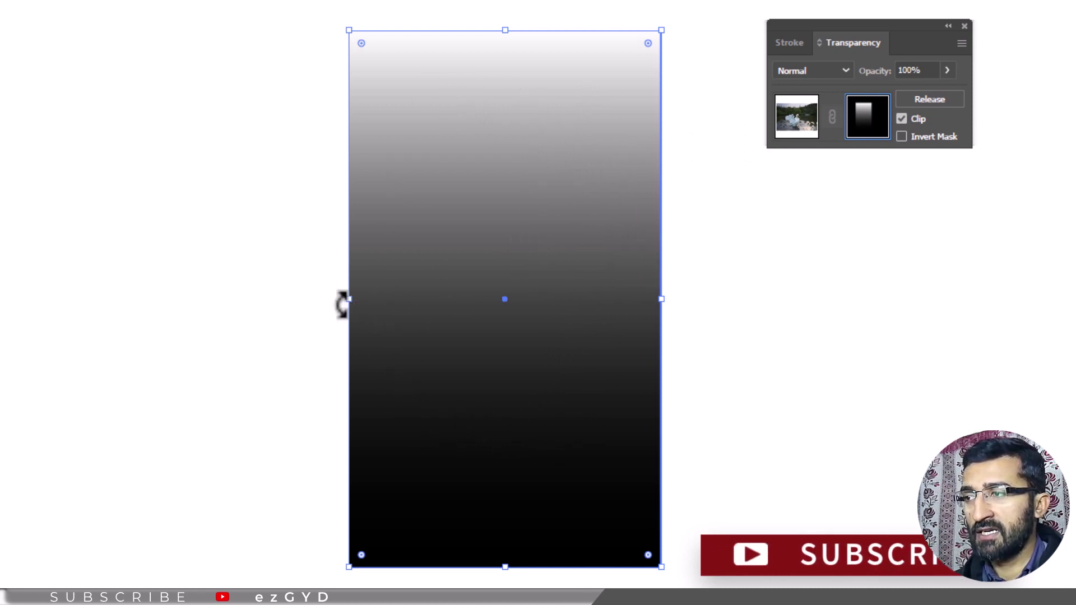
# - Widen the mask rectangle slightly leftward and round its corners to about 42 px
pyautogui.moveTo(344, 303); pyautogui.dragTo(334, 304)
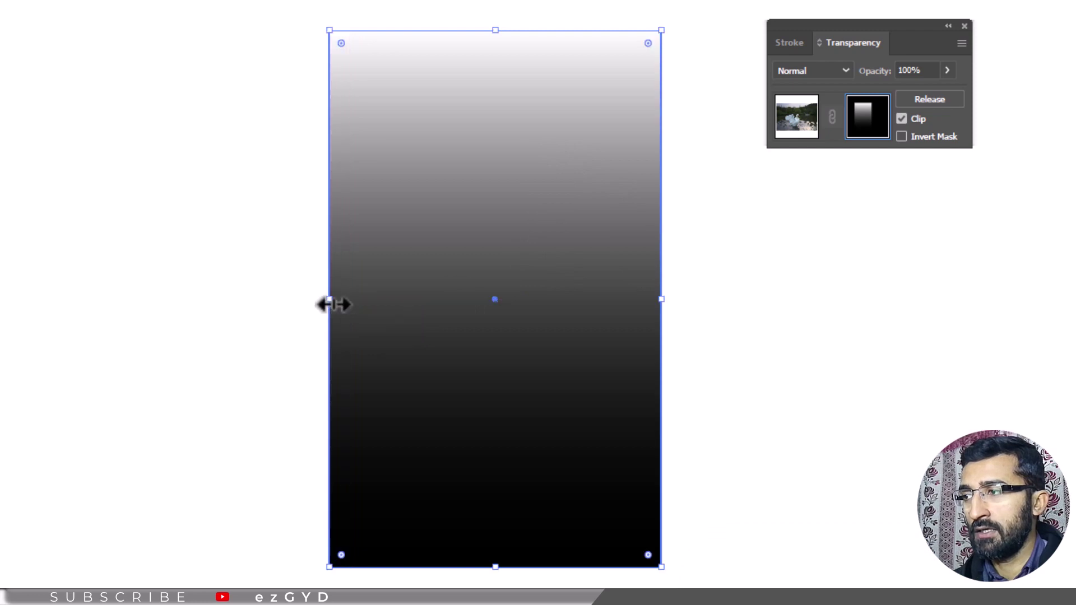
pyautogui.moveTo(342, 43); pyautogui.dragTo(437, 82)
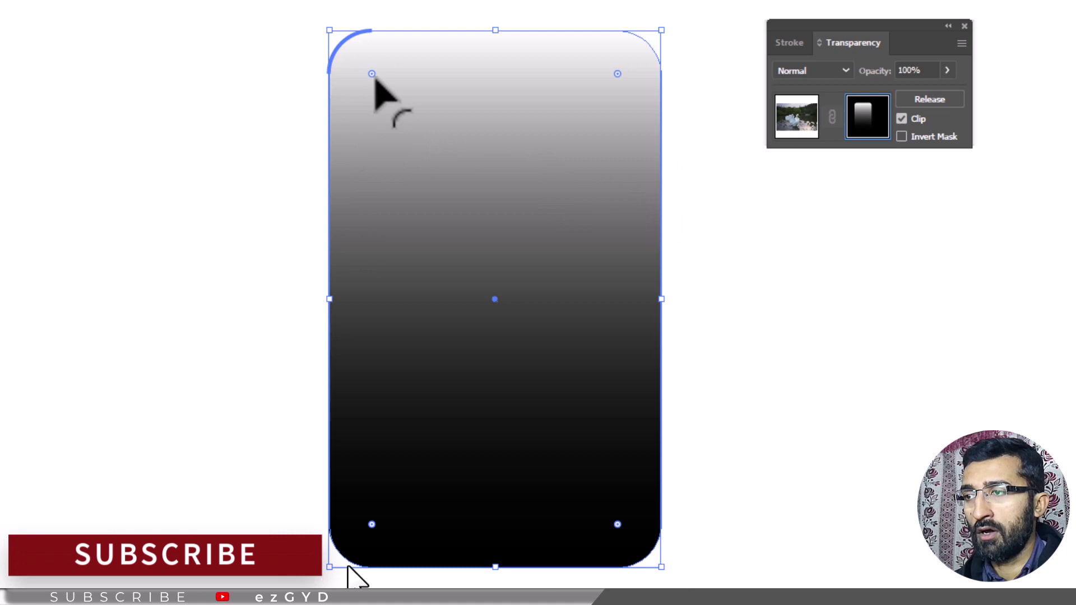
pyautogui.moveTo(372, 77); pyautogui.dragTo(407, 89)
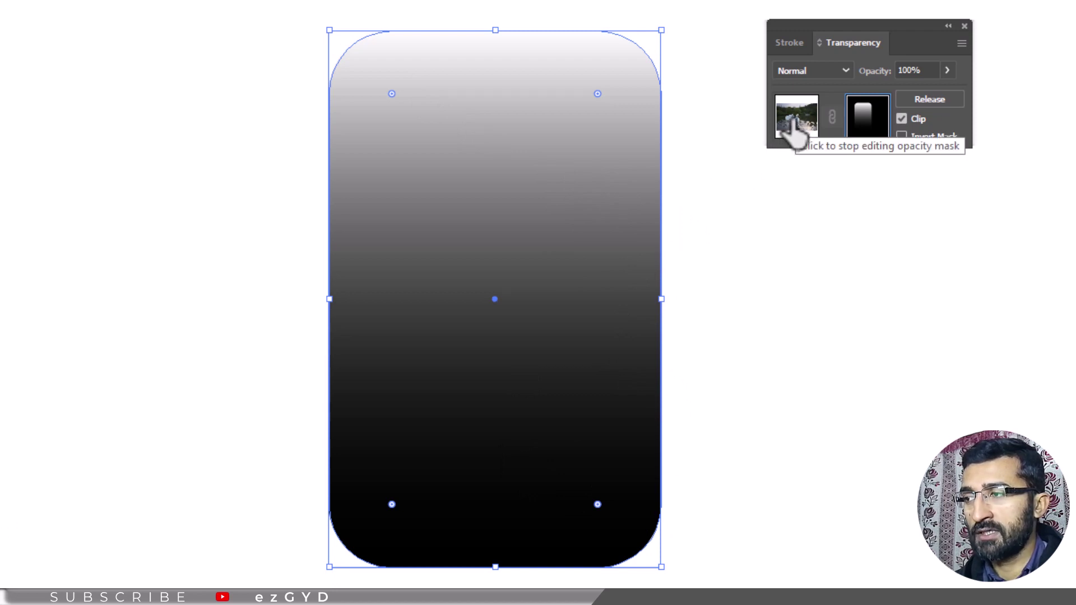
# - Return to the artwork thumbnail so the swan shows through the rounded gradient strip
pyautogui.click(794, 130)
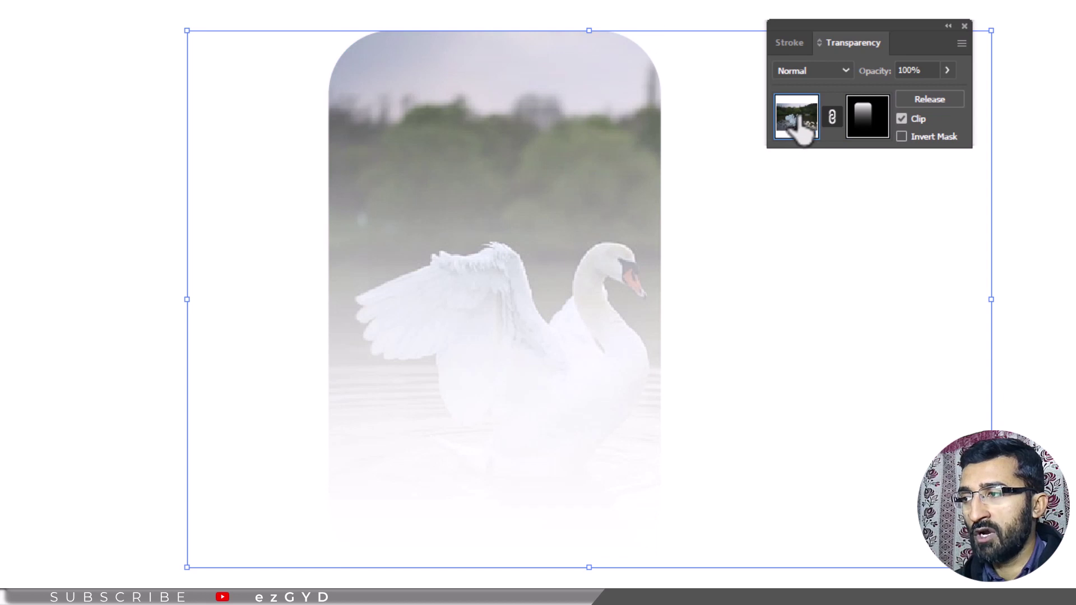
pyautogui.click(864, 124)
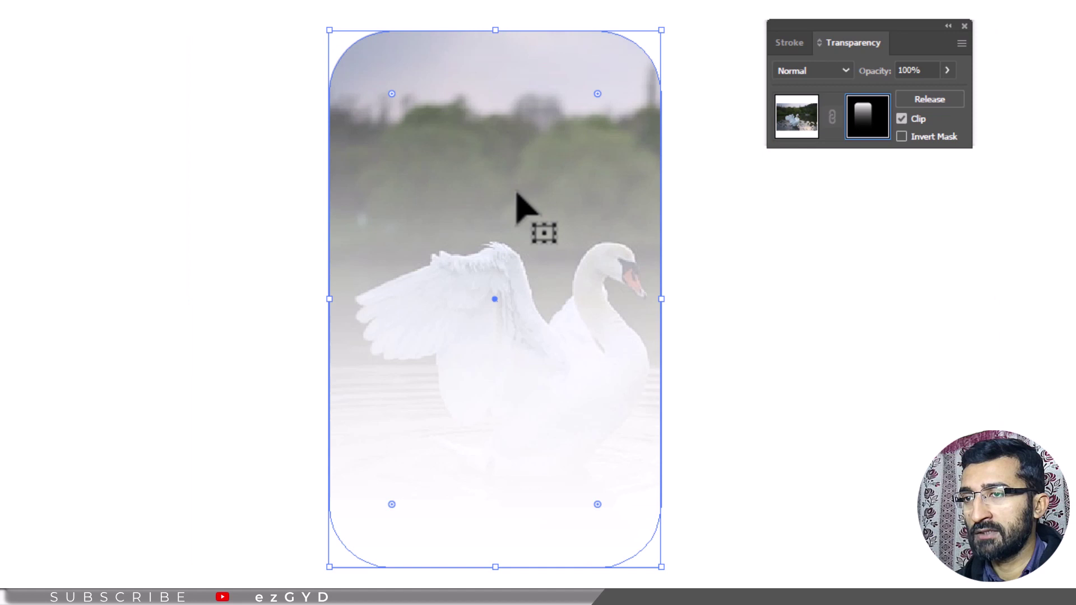
pyautogui.click(785, 133)
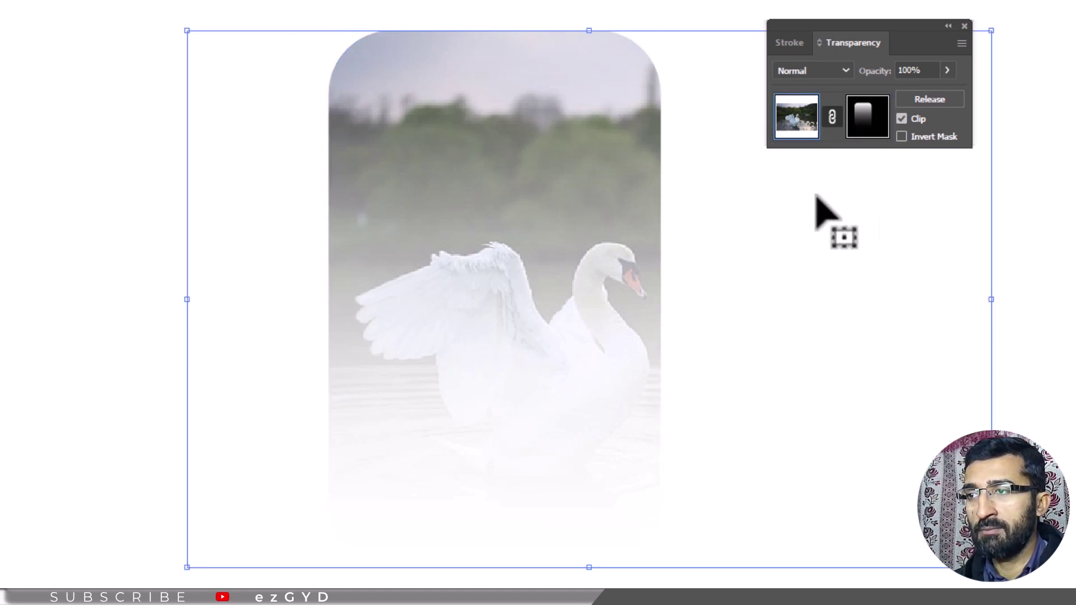
# - Toggle the Transparency panel's Clip option off and on to compare, leaving Clip enabled
pyautogui.click(902, 120)
pyautogui.click(902, 120)
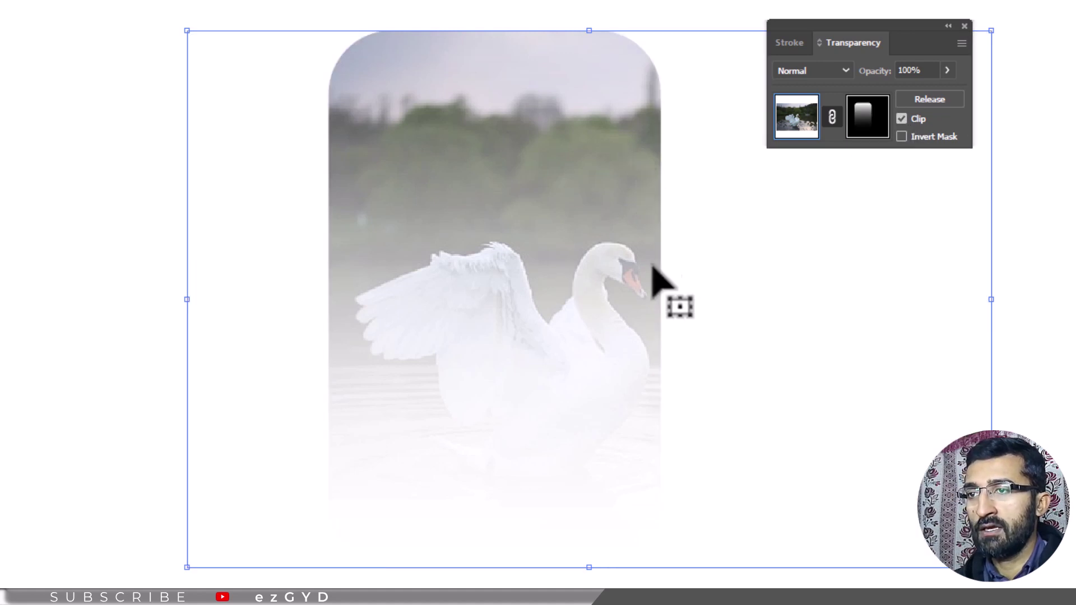
pyautogui.click(902, 120)
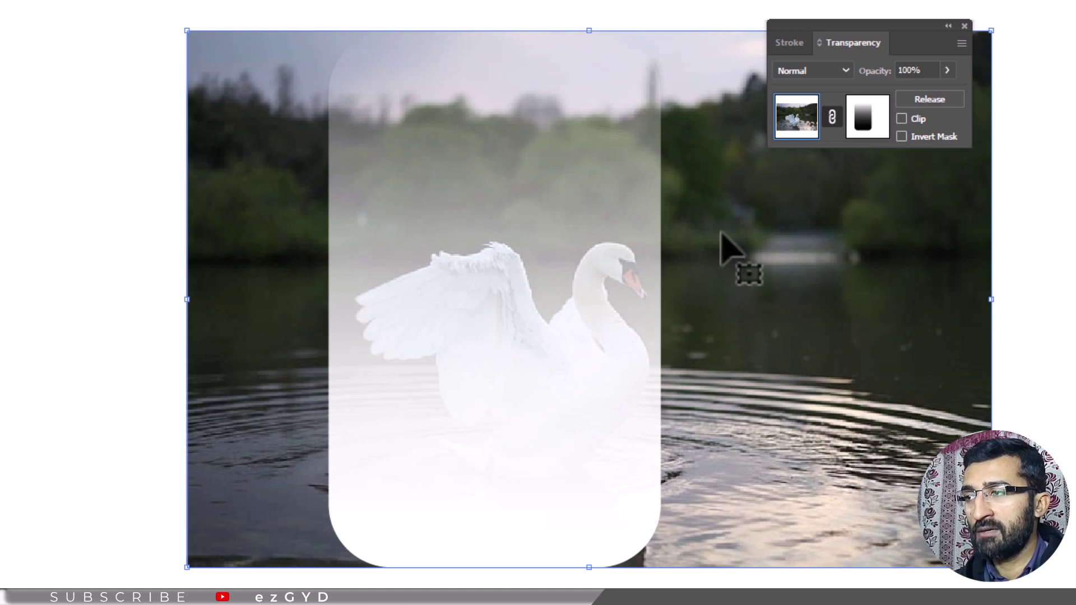
pyautogui.click(903, 119)
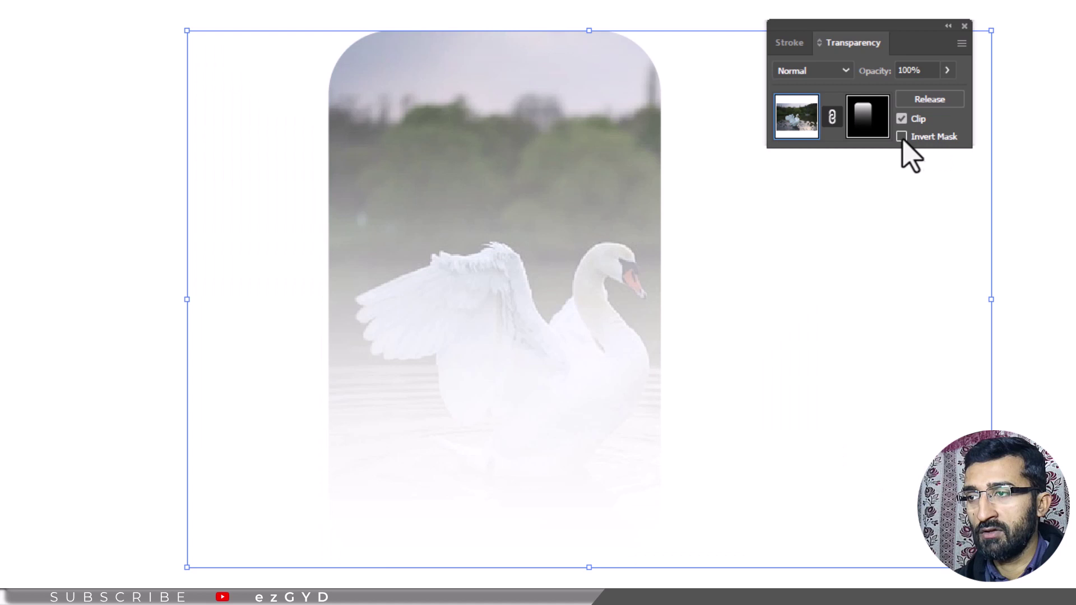